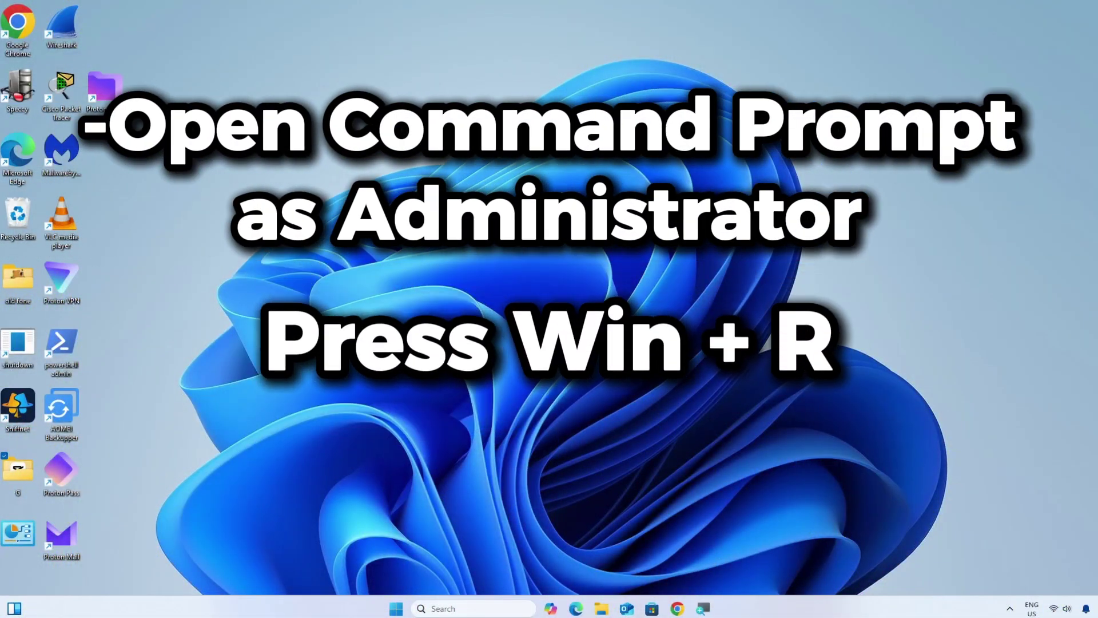
Launch an administrator Command Prompt and run winsat disk -seq -read -drive C.
key(super+r)
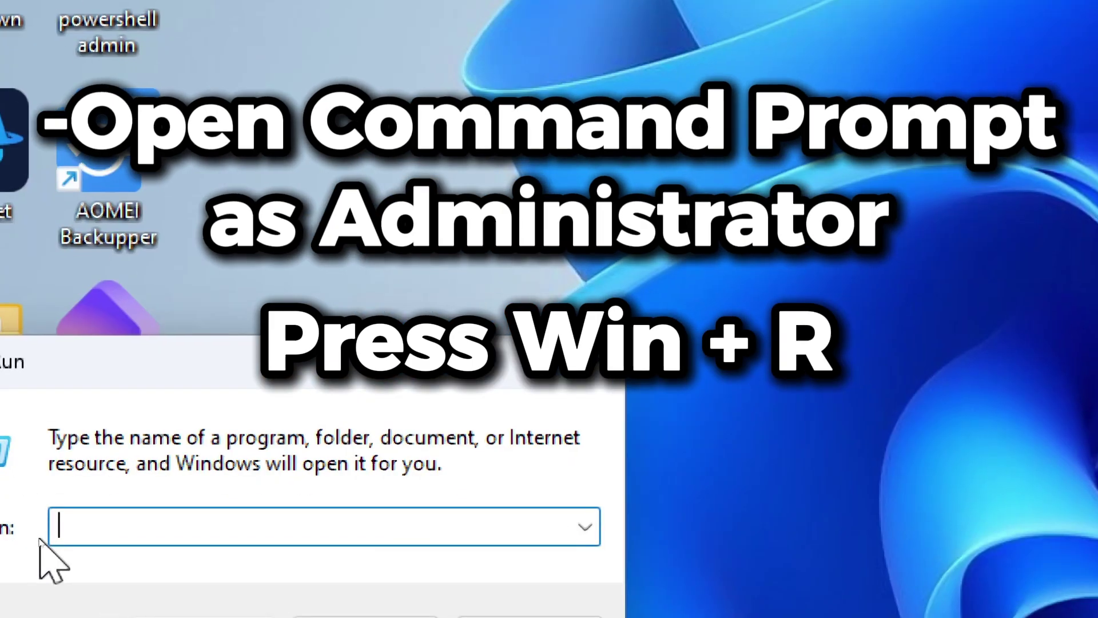
text(cmd)
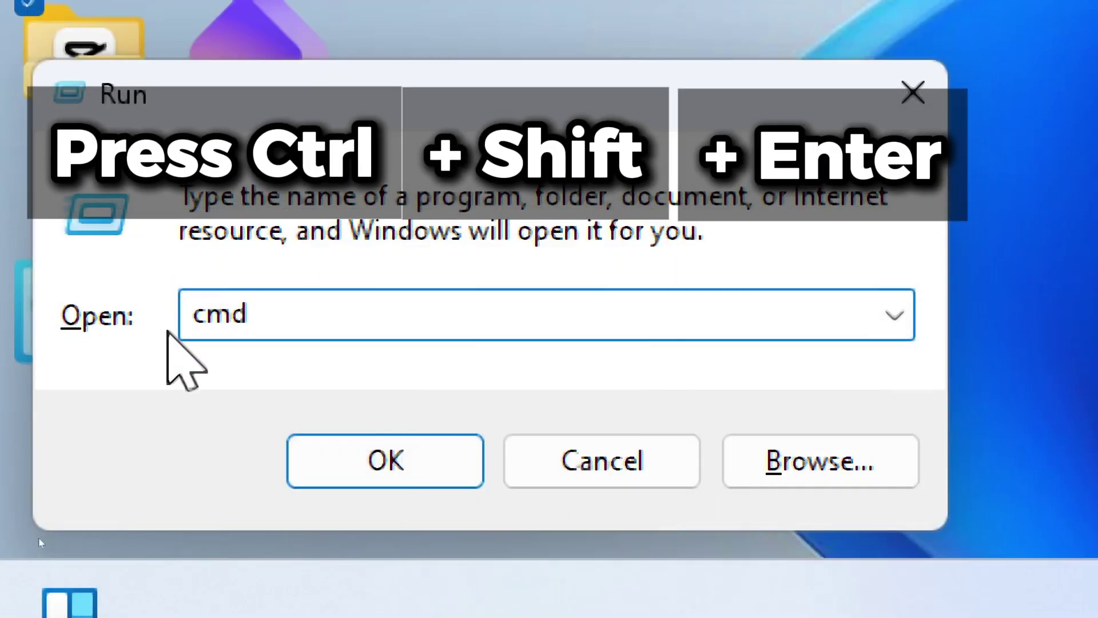
key(ctrl+shift+Return)
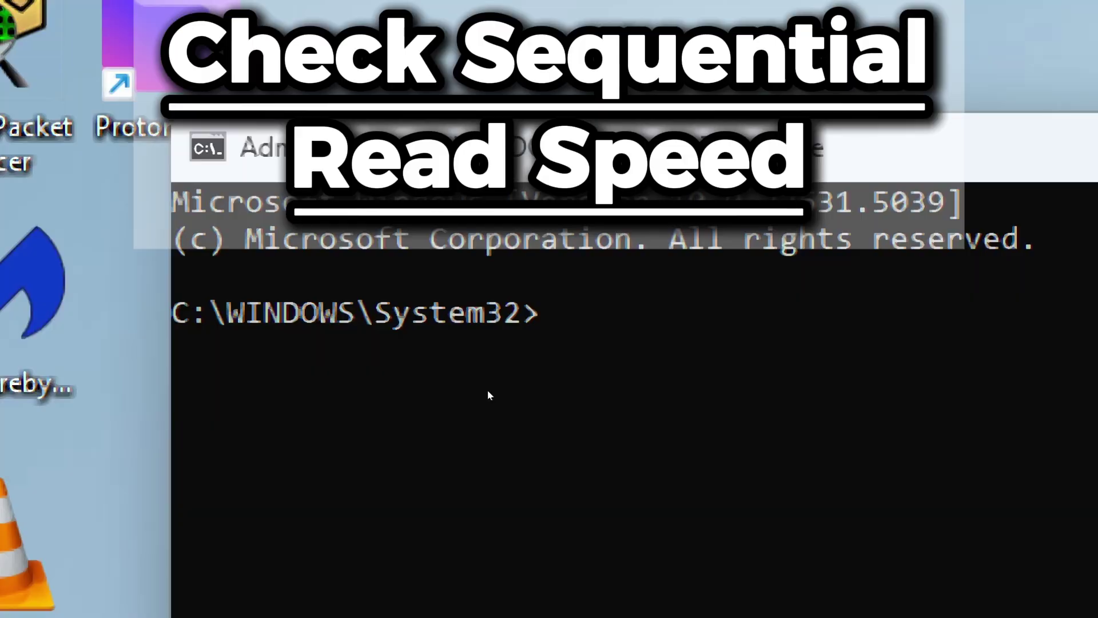
text(w)
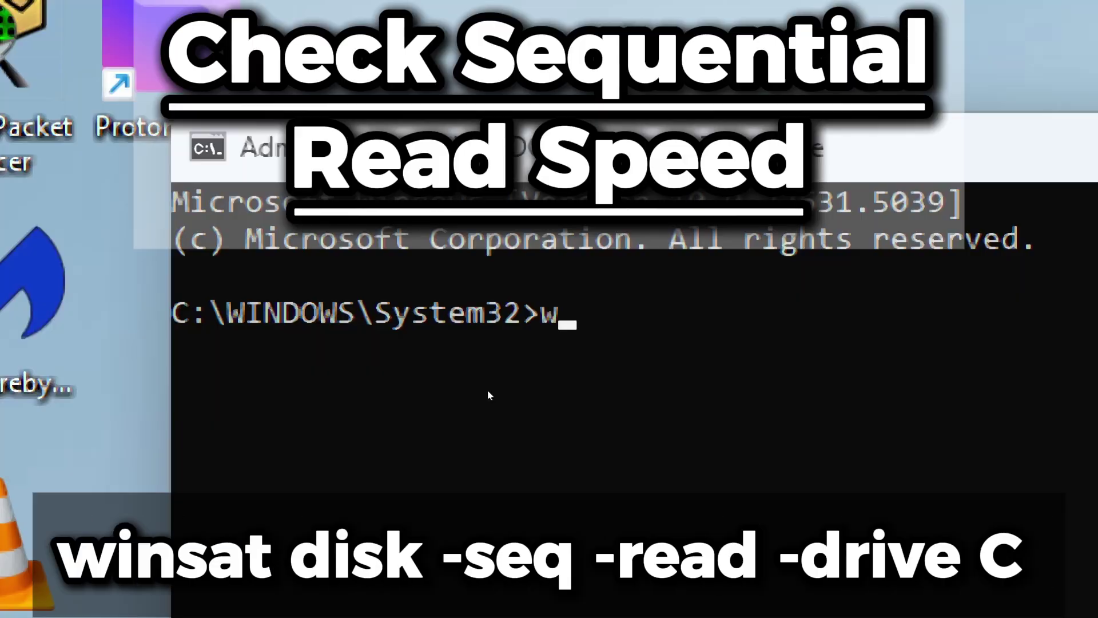
text(insa)
text(t di)
text(sk)
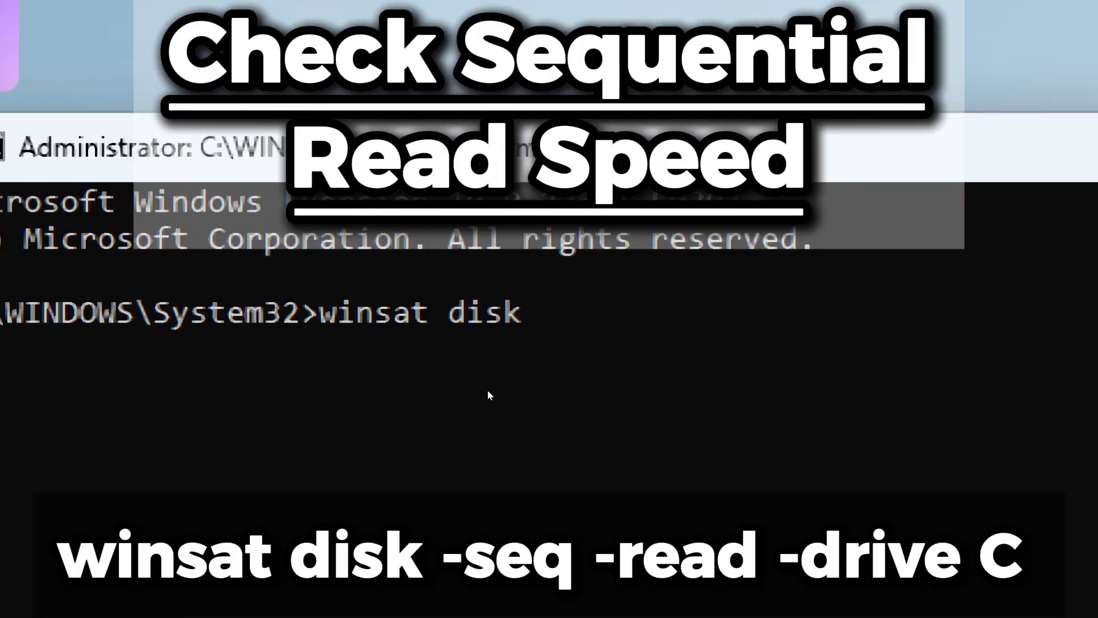
text( -seq -re)
text(ad)
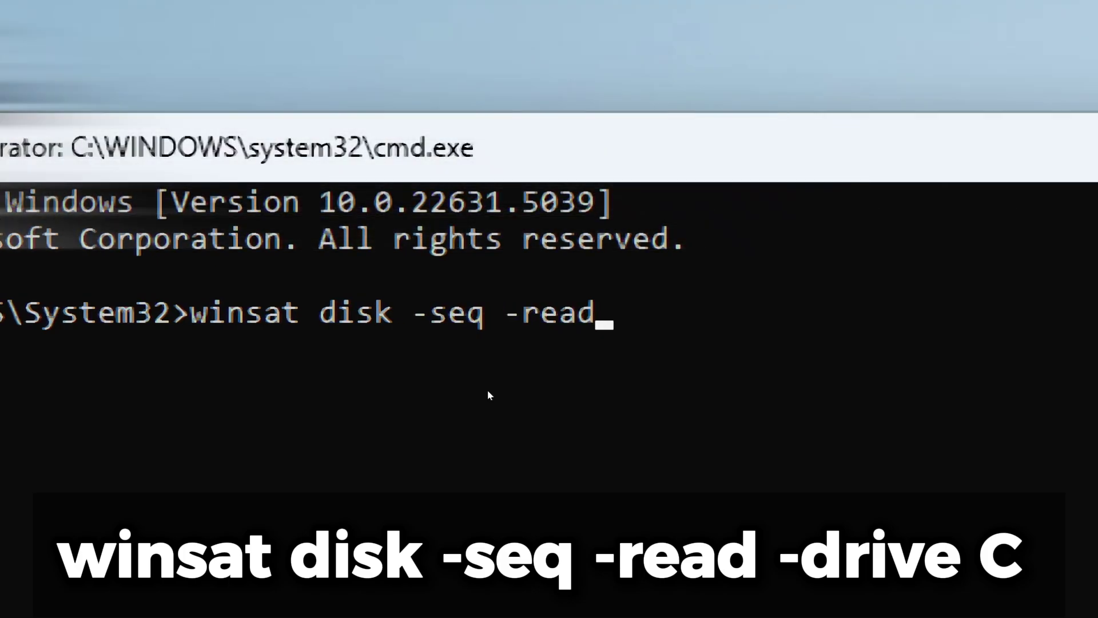
text( -d)
text(ri)
text(ve C)
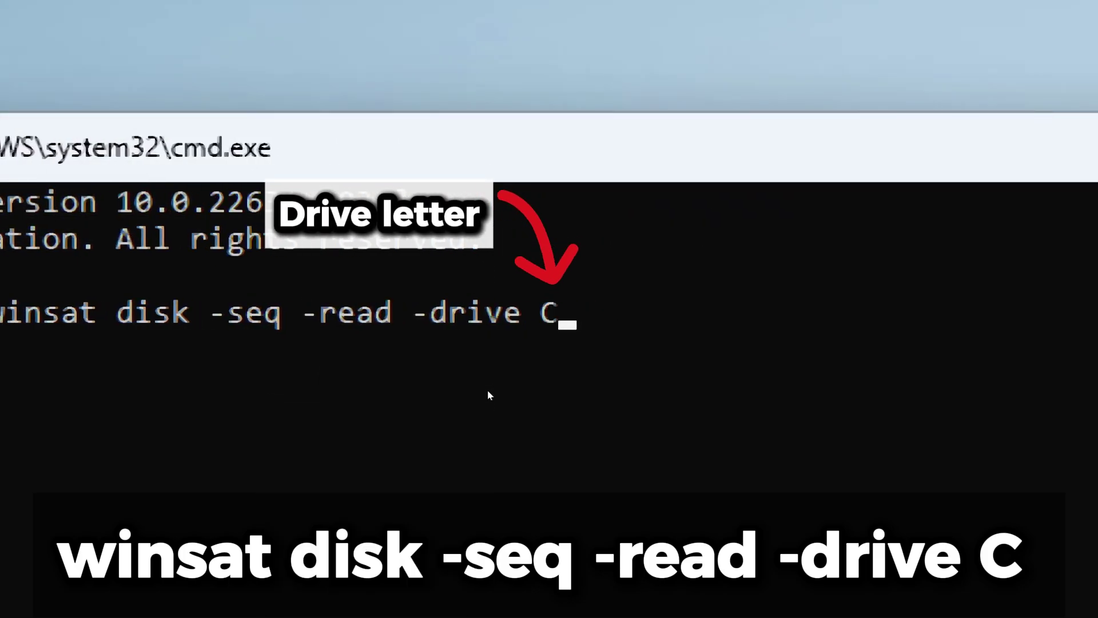
key(Return)
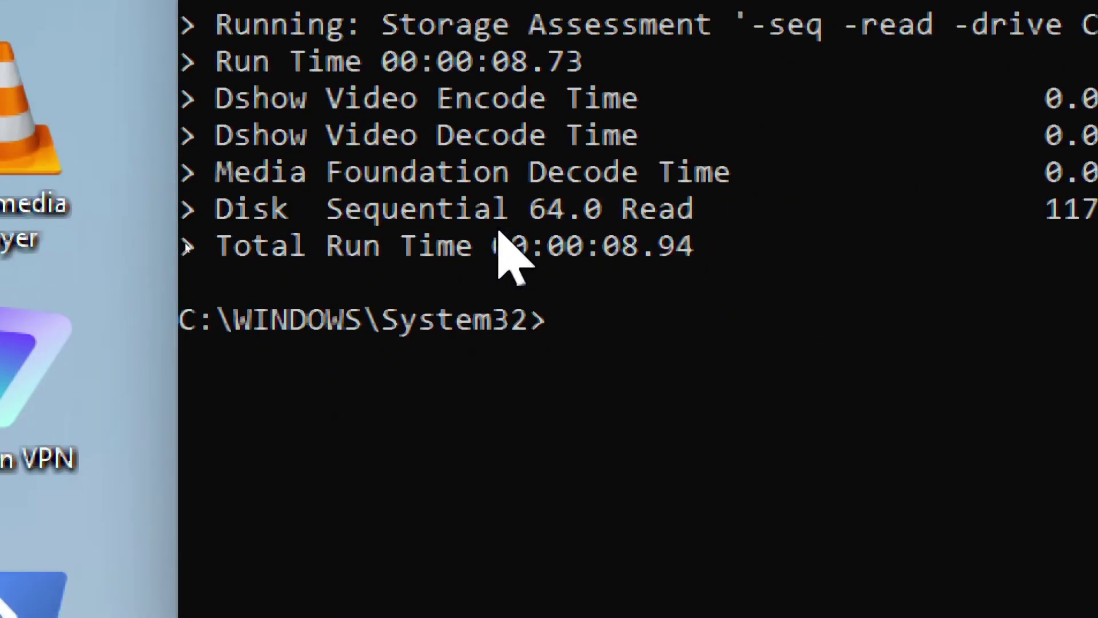
Highlight the run time and the Disk Sequential 64.0 Read result of 117.98 MB/s.
drag(217, 89, 581, 104)
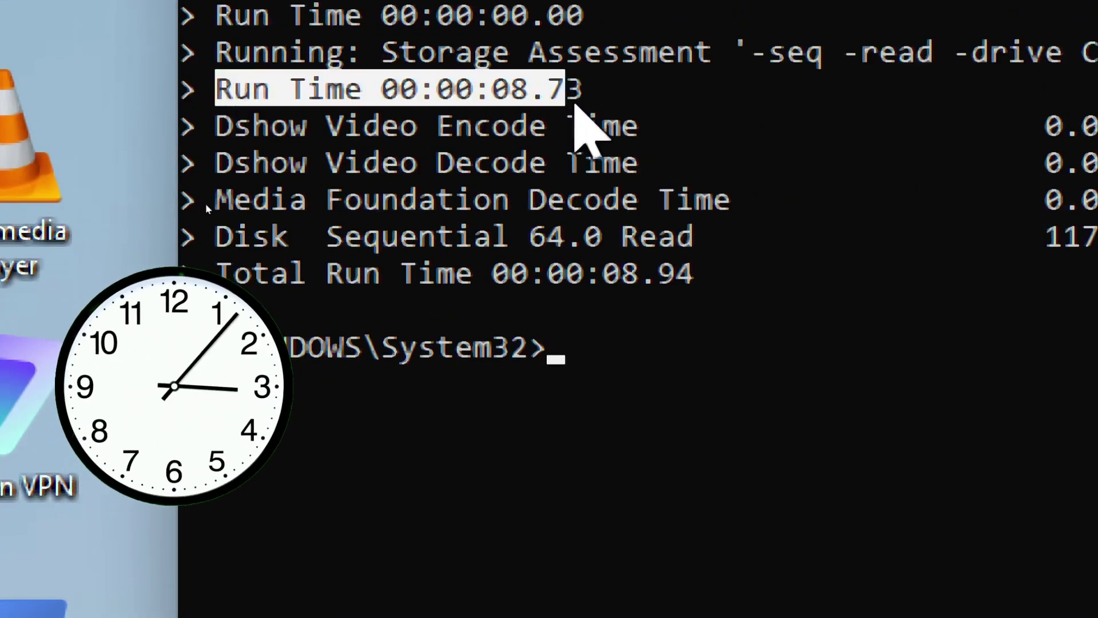
drag(221, 247, 389, 243)
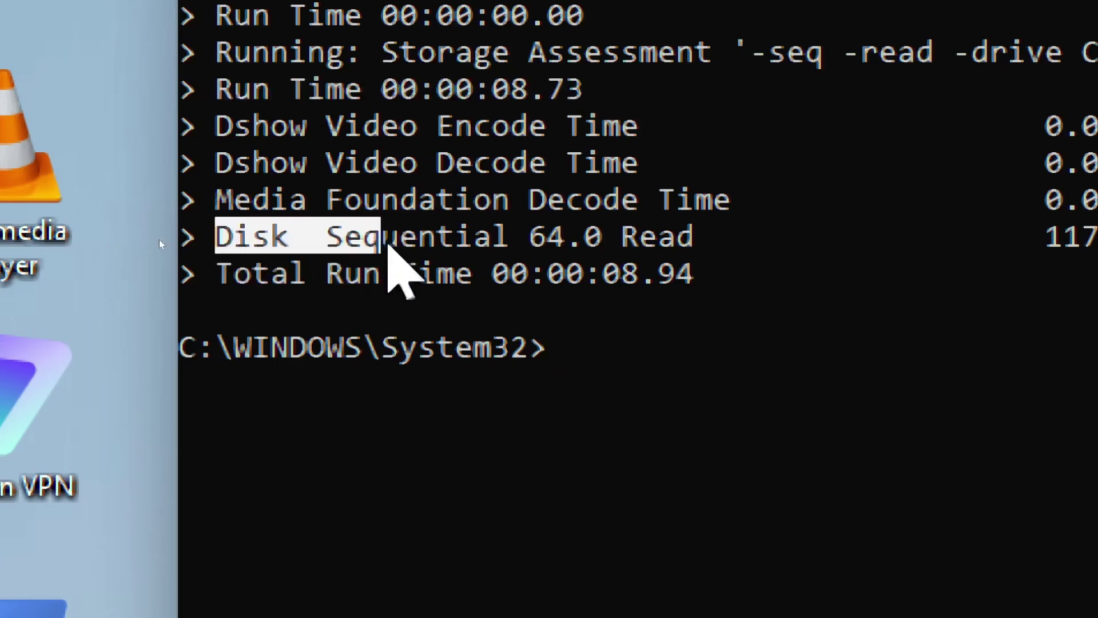
drag(606, 249, 966, 245)
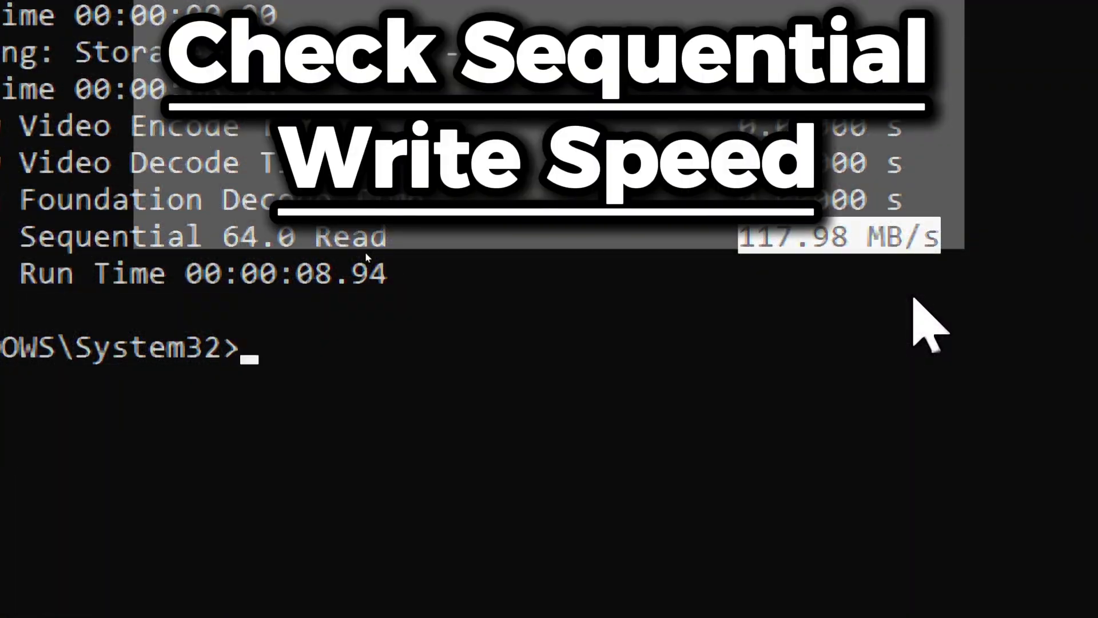
text(win)
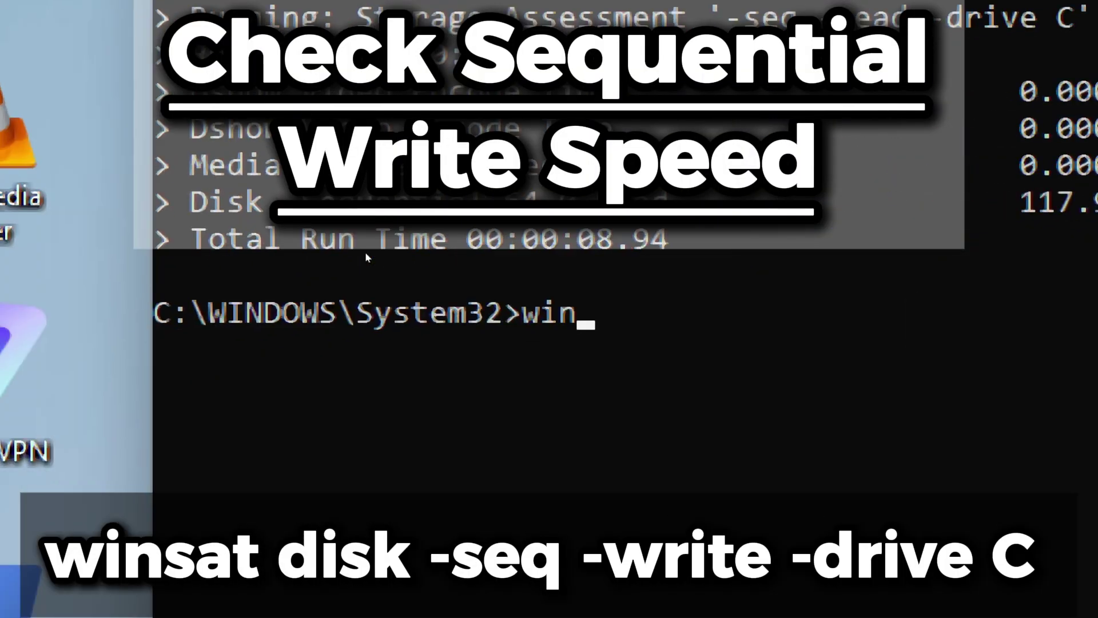
text(sat di)
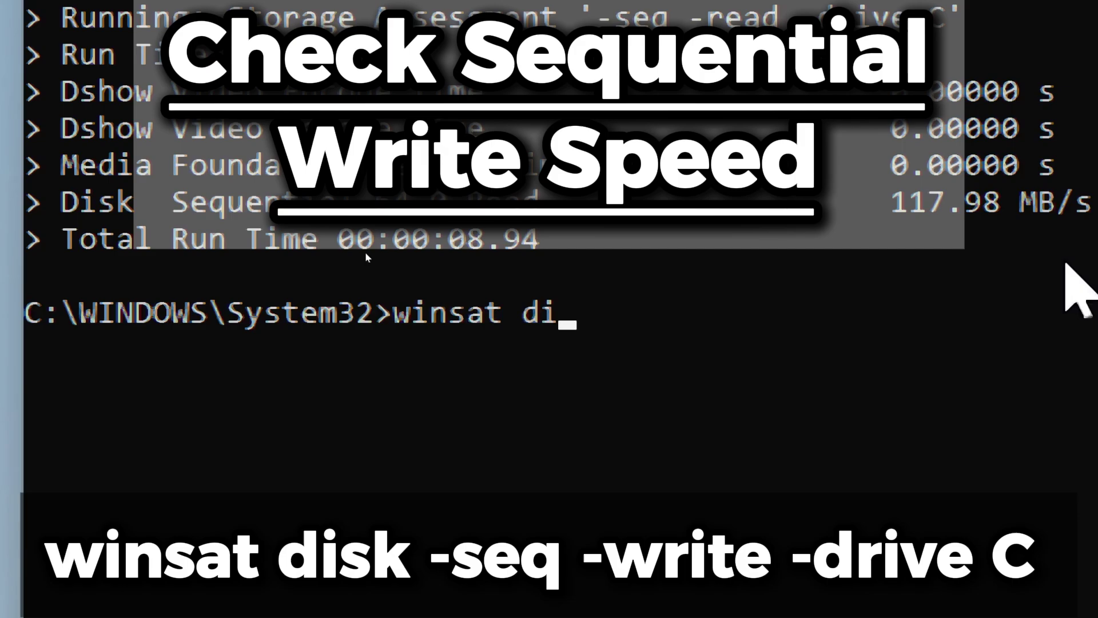
text(sk -seq )
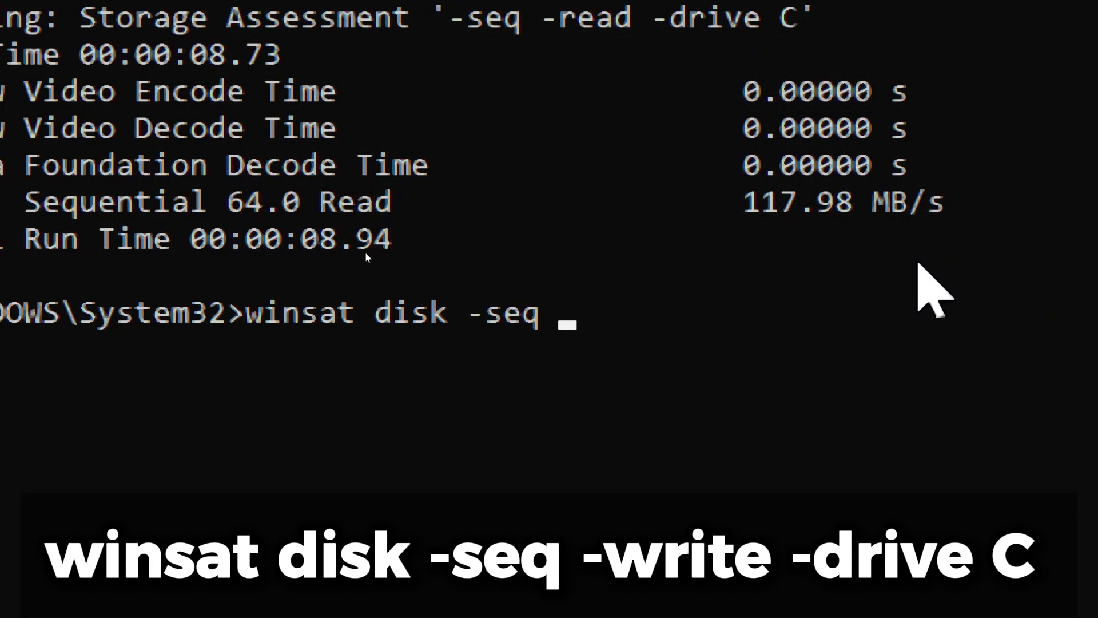
text(-write -)
text(dri)
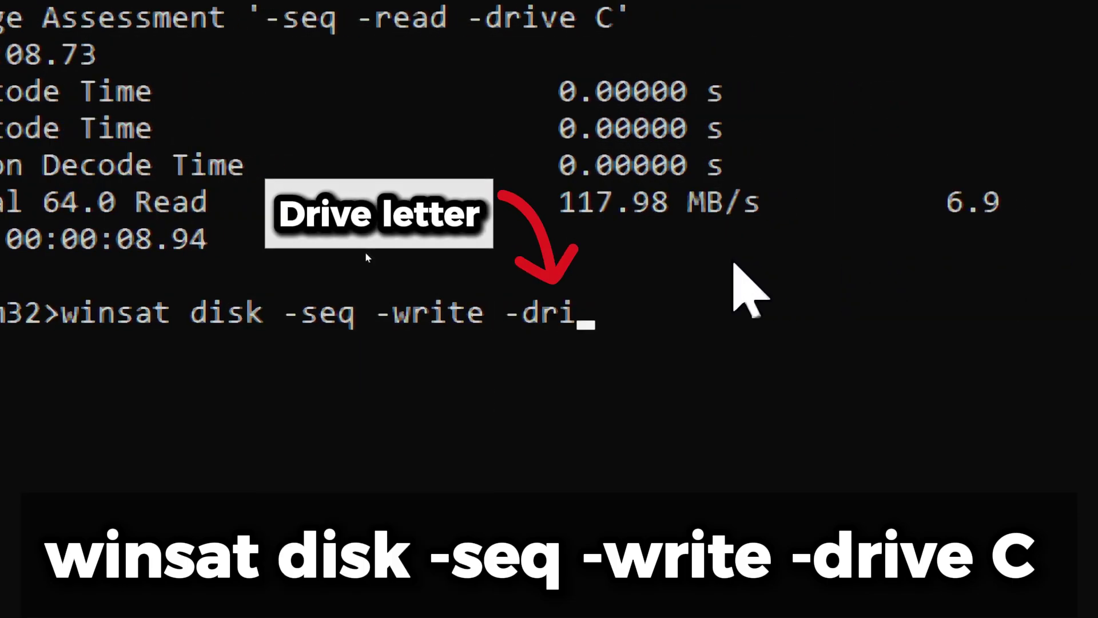
text(ve C)
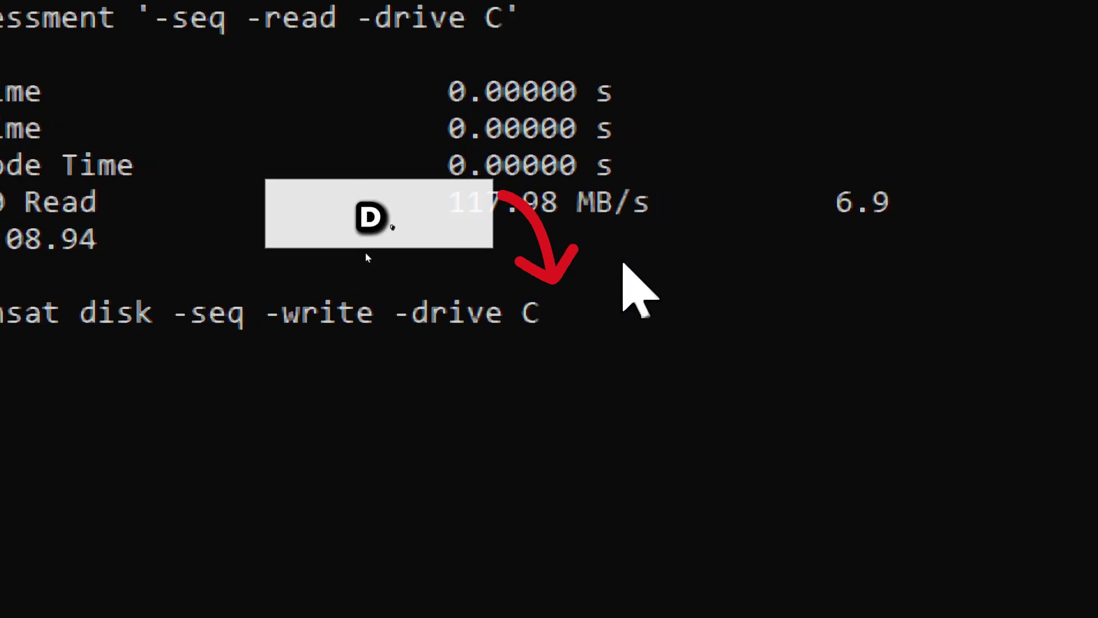
Run winsat disk -seq -write -drive C, reporting 105.69 MB/s sequential write.
key(Return)
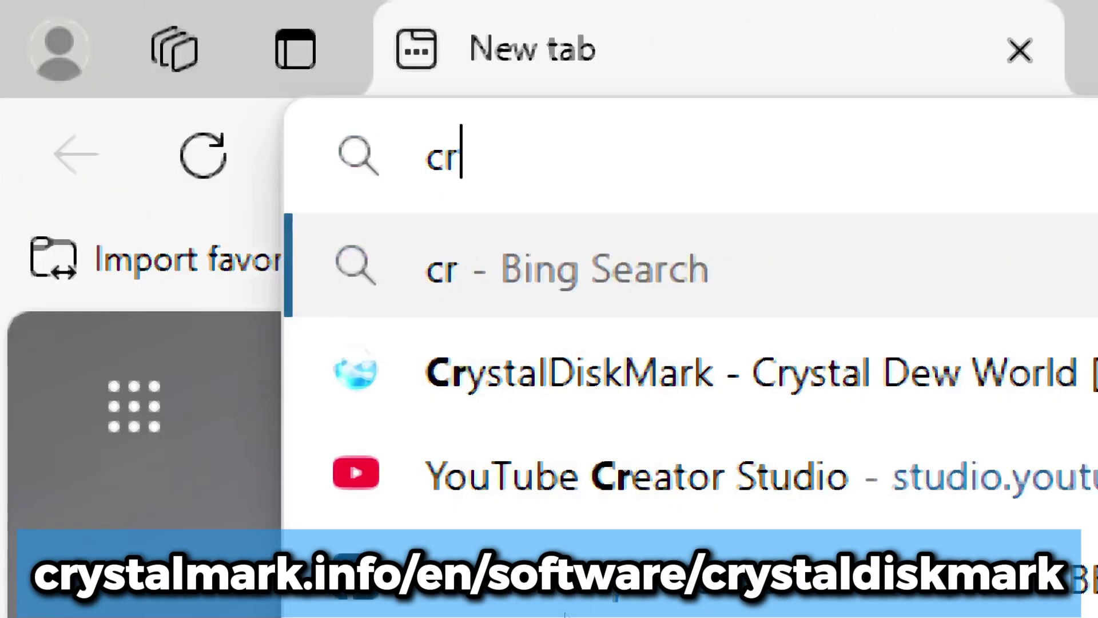
text(ysta)
text(lm)
text(ar)
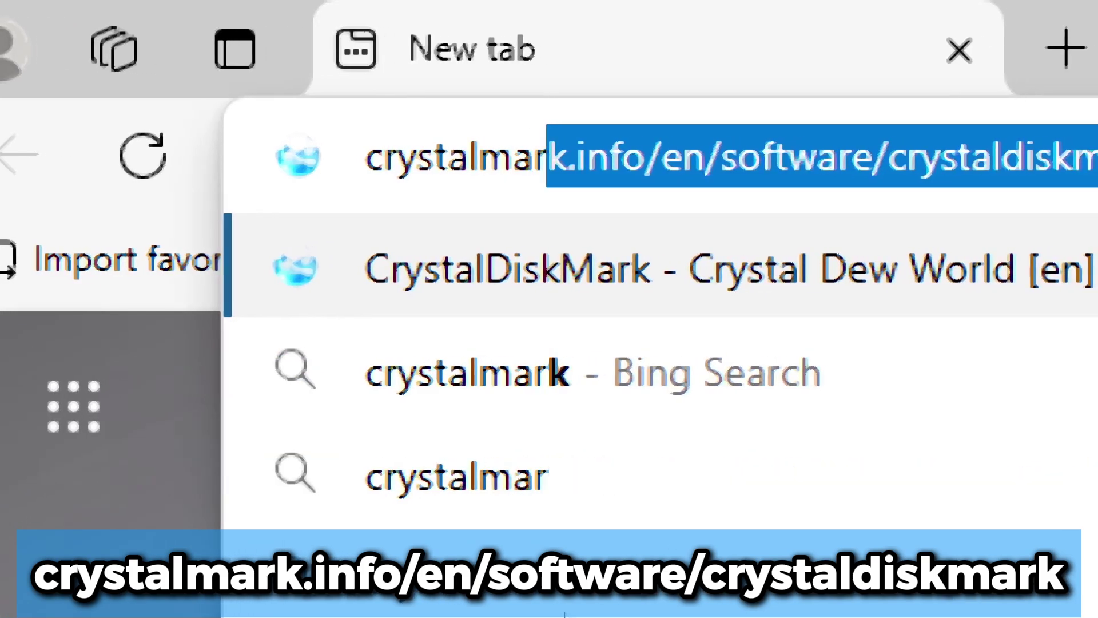
text(k.info/e)
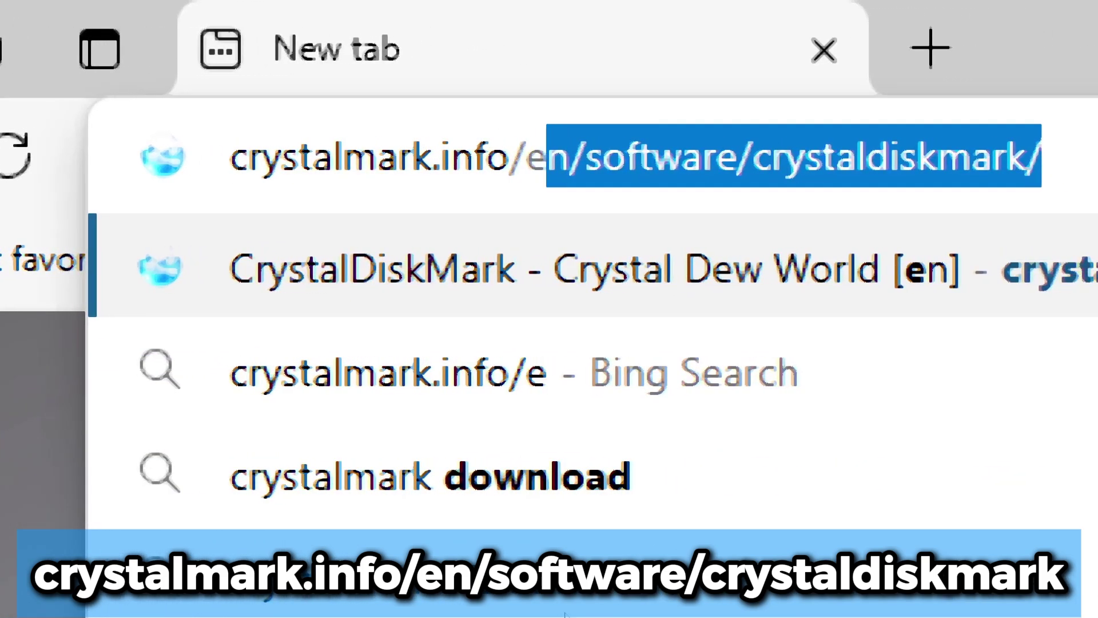
text(n/softwa)
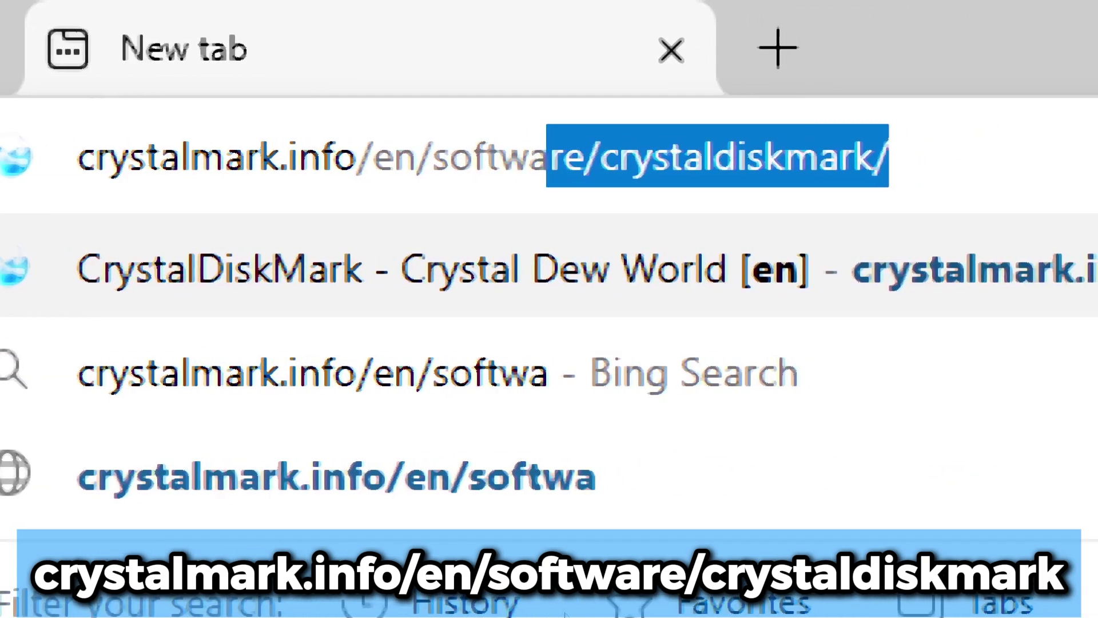
text(re/cryst)
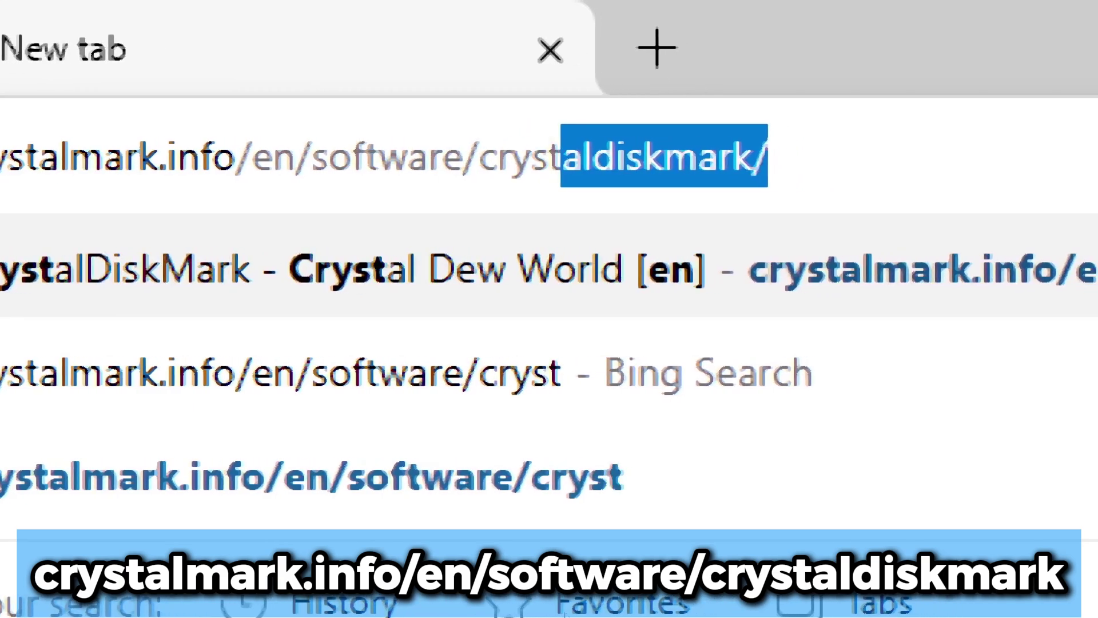
text(aldiskma)
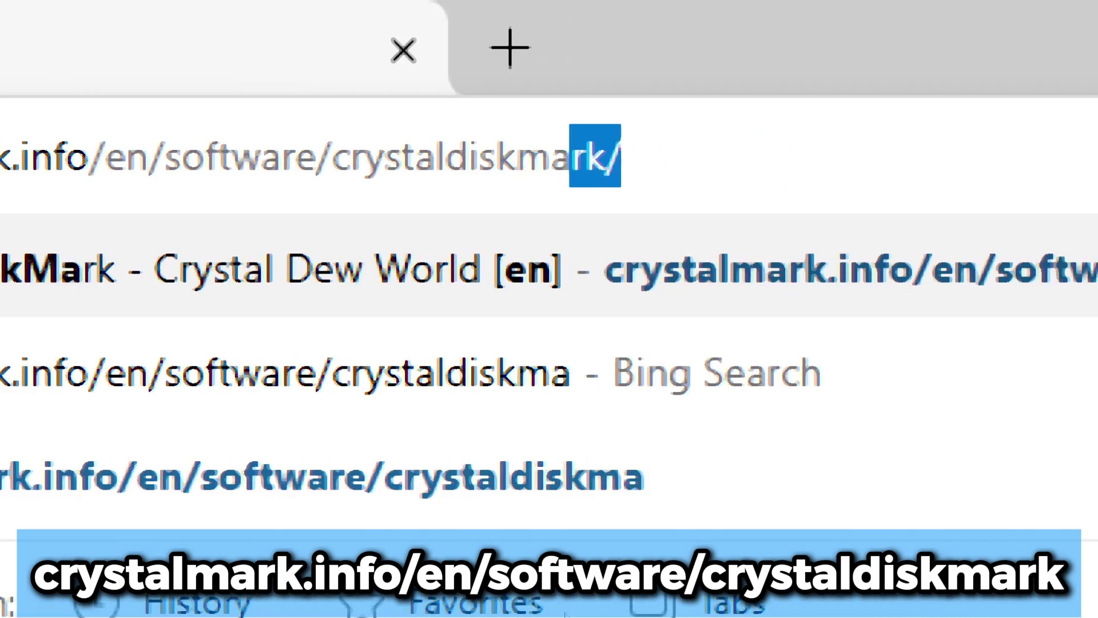
text(rk)
Load crystalmark.info's CrystalDiskMark page and download the standard edition installer.
key(Return)
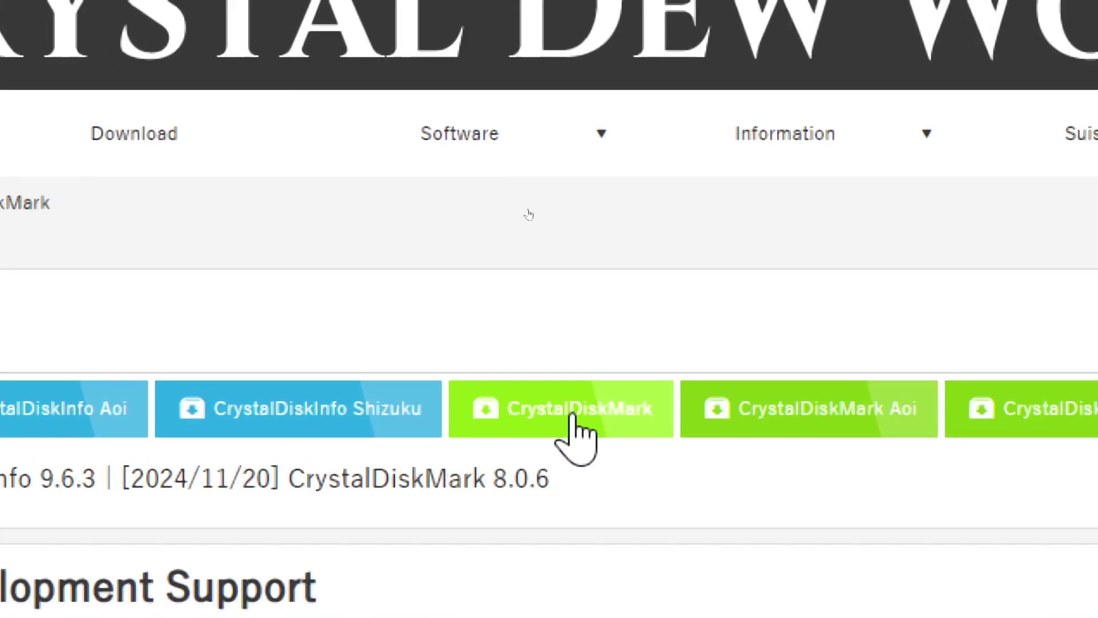
click(569, 414)
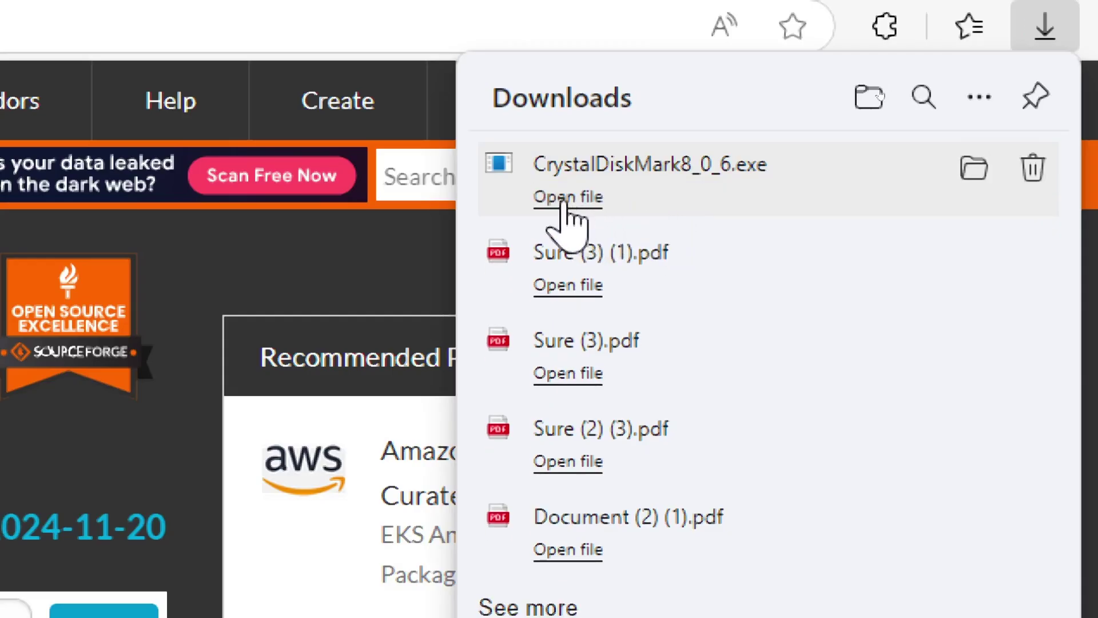
Install CrystalDiskMark 8.0.6, accepting the license and keeping the Start Menu folder and desktop shortcut.
click(567, 199)
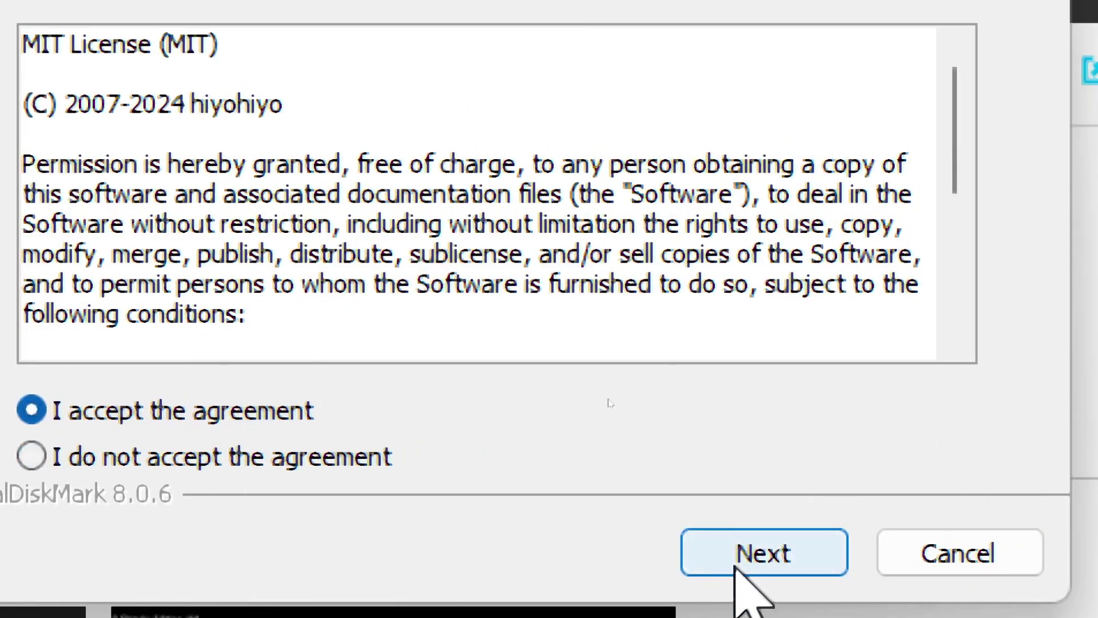
click(740, 556)
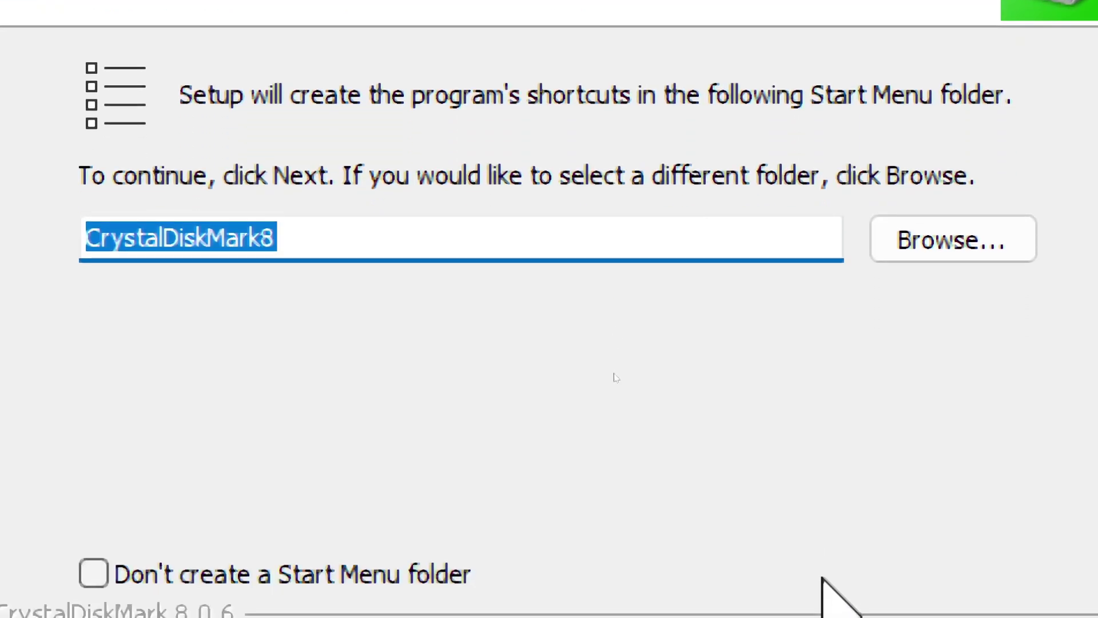
click(825, 581)
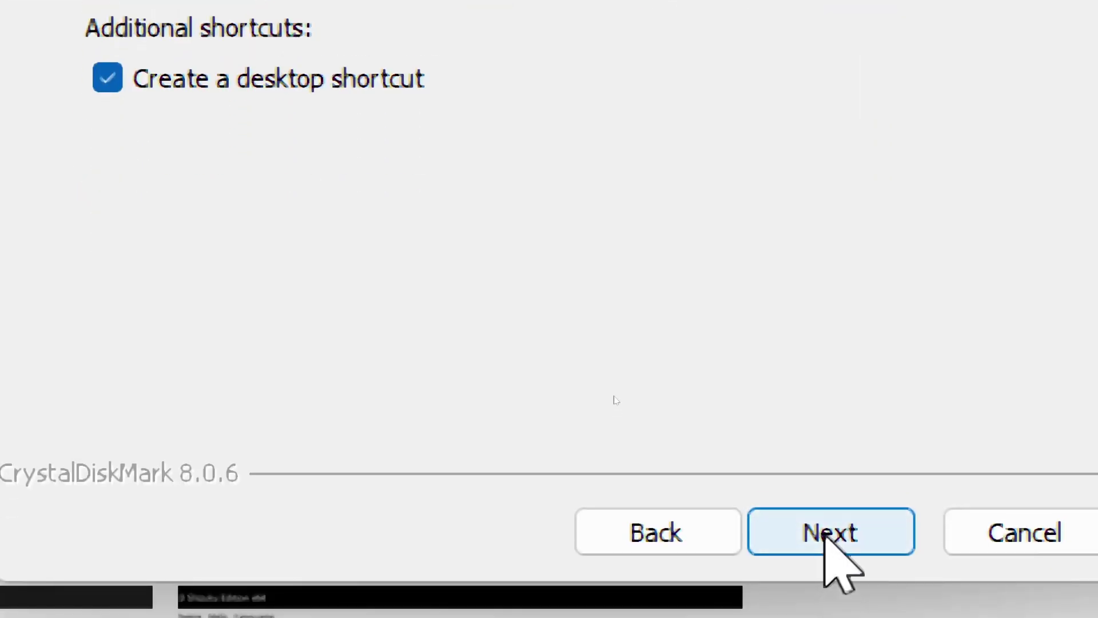
click(826, 533)
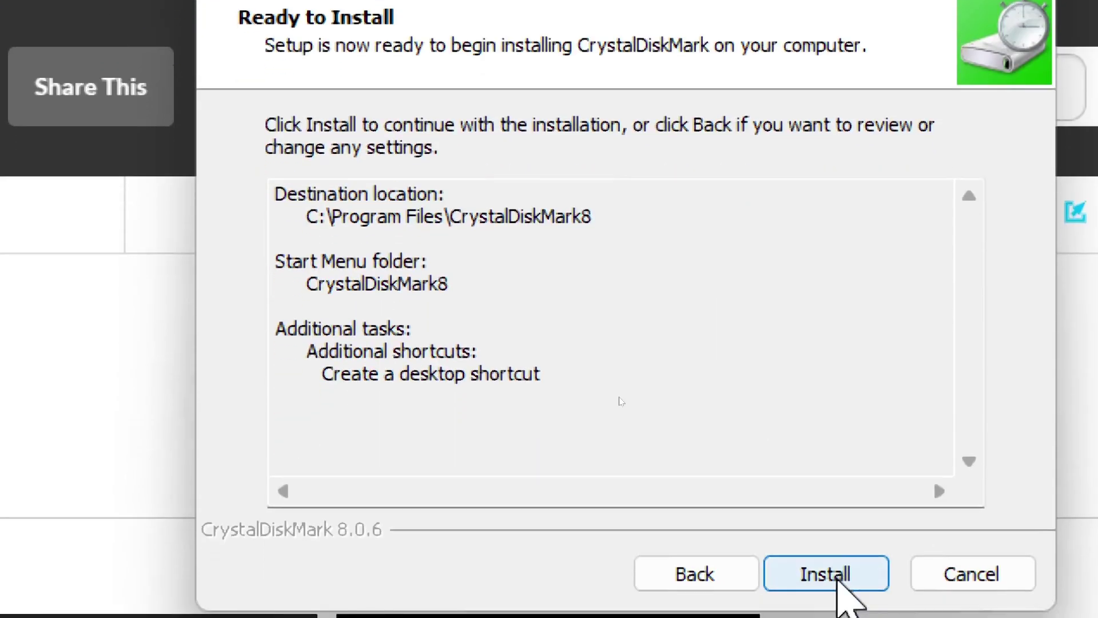
click(838, 589)
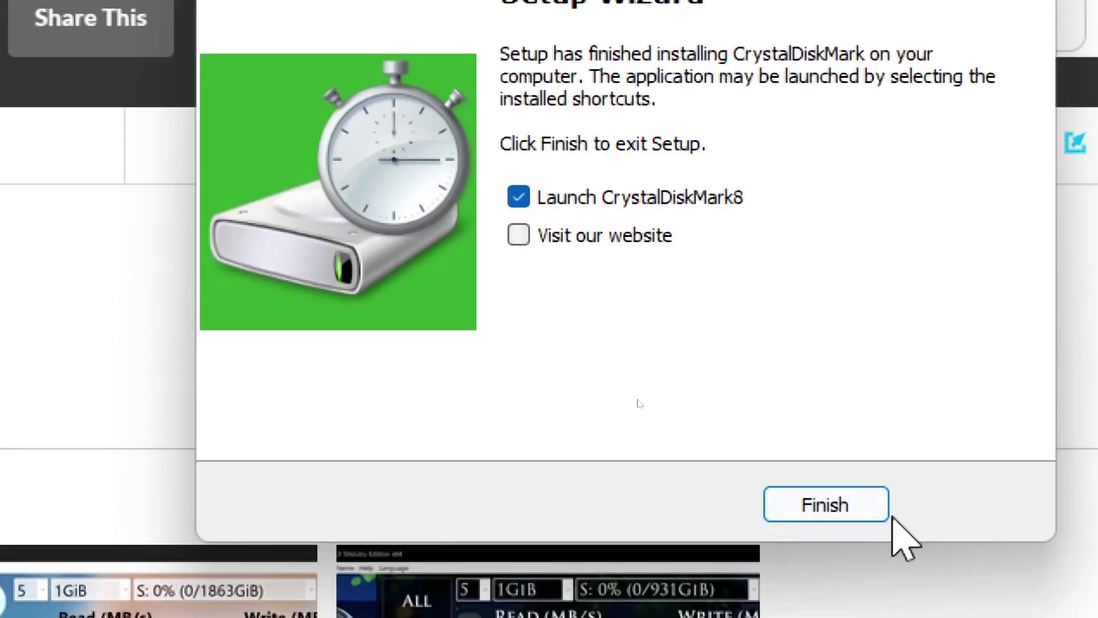
Launch CrystalDiskMark from setup and keep drive C: with a 1GiB test size.
click(820, 506)
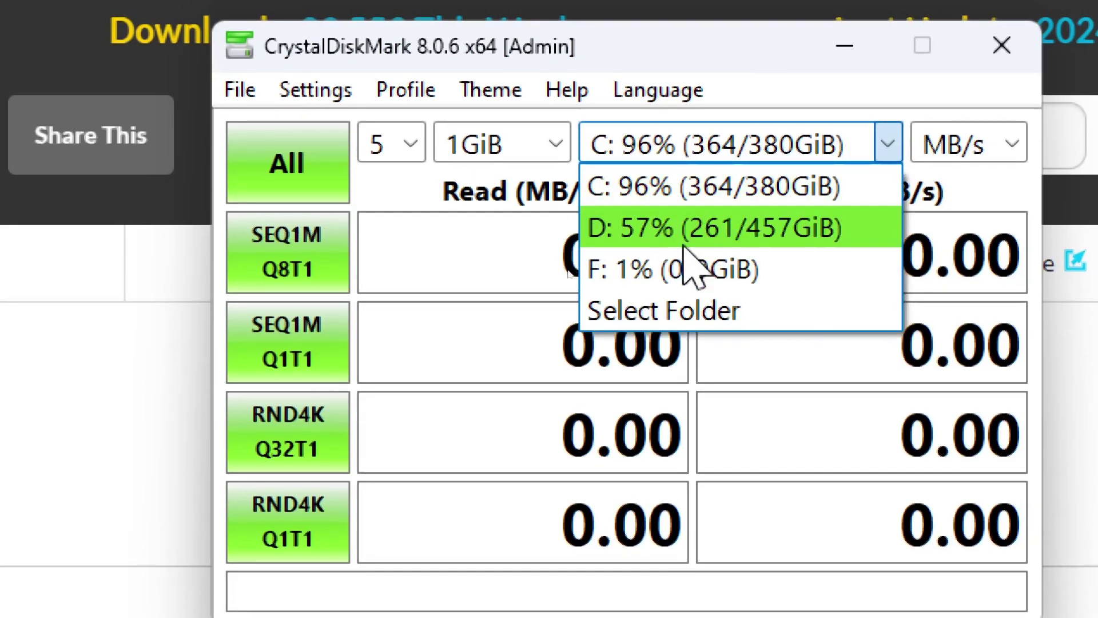
click(649, 189)
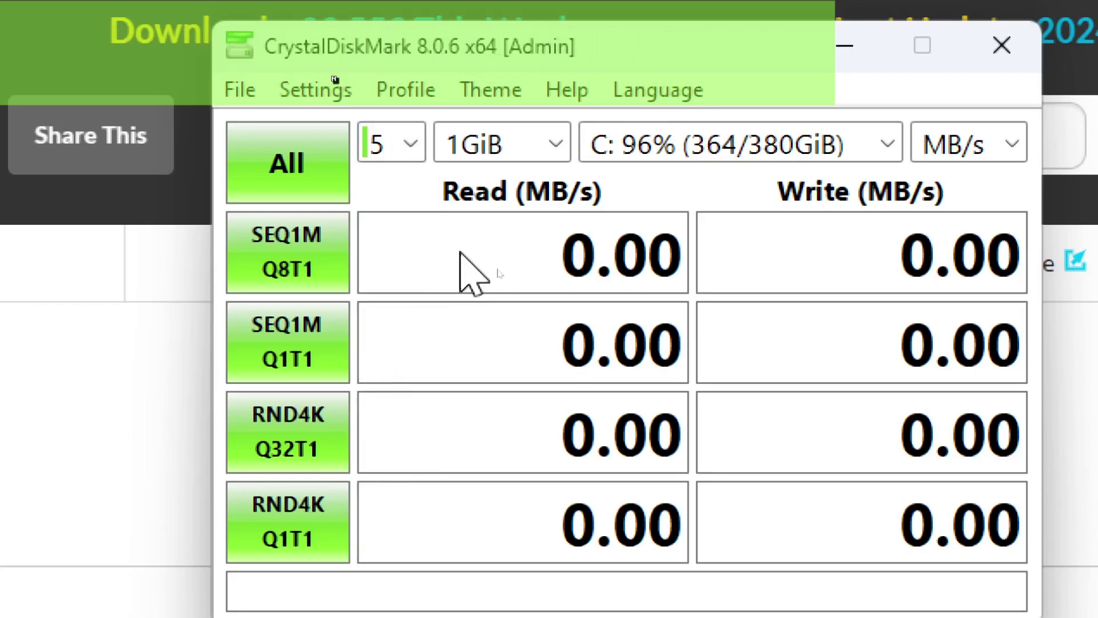
click(557, 147)
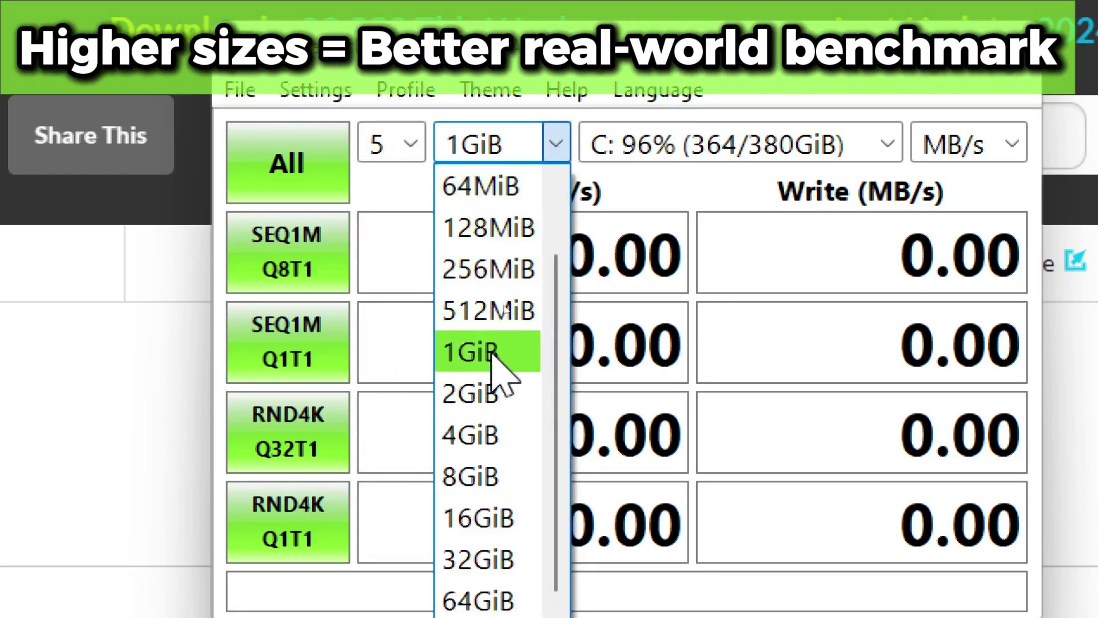
click(505, 371)
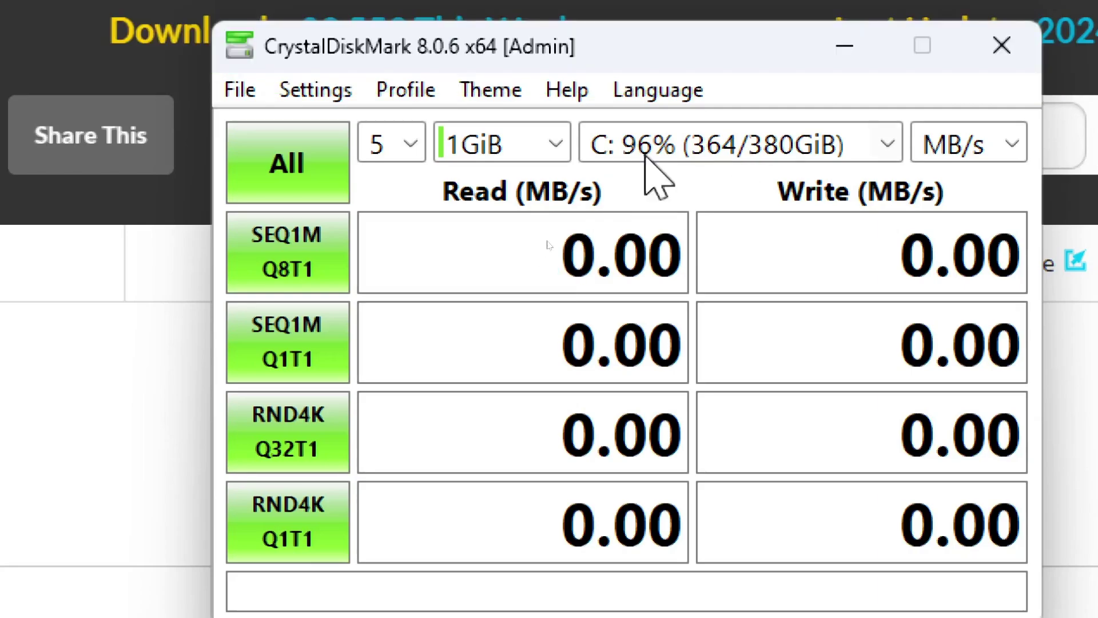